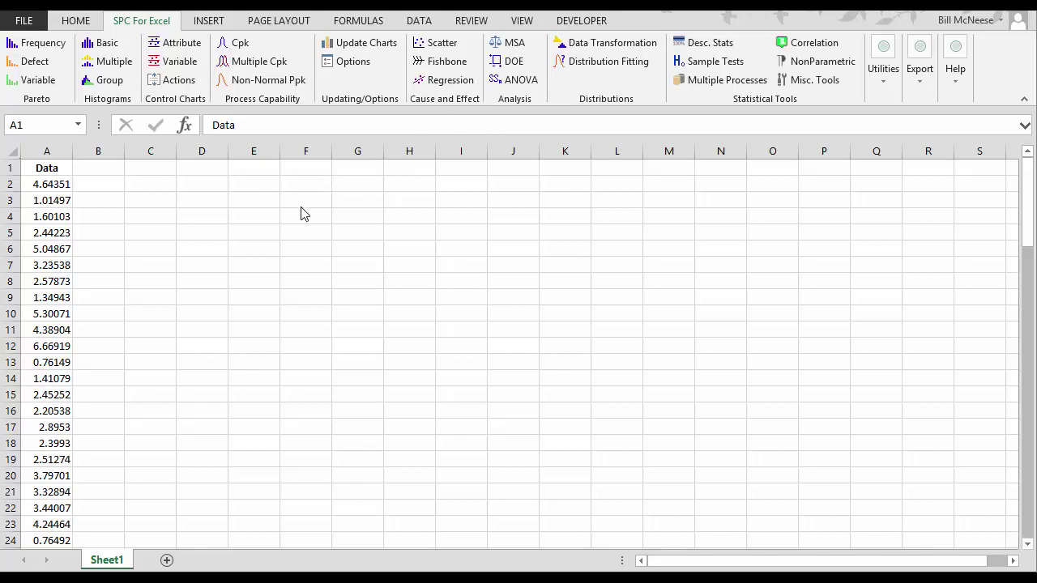
- Start Distribution Fitting on the Data column in column A, with Data as the variable name and $A$2:$A$101 as the range
left_click(57, 170)
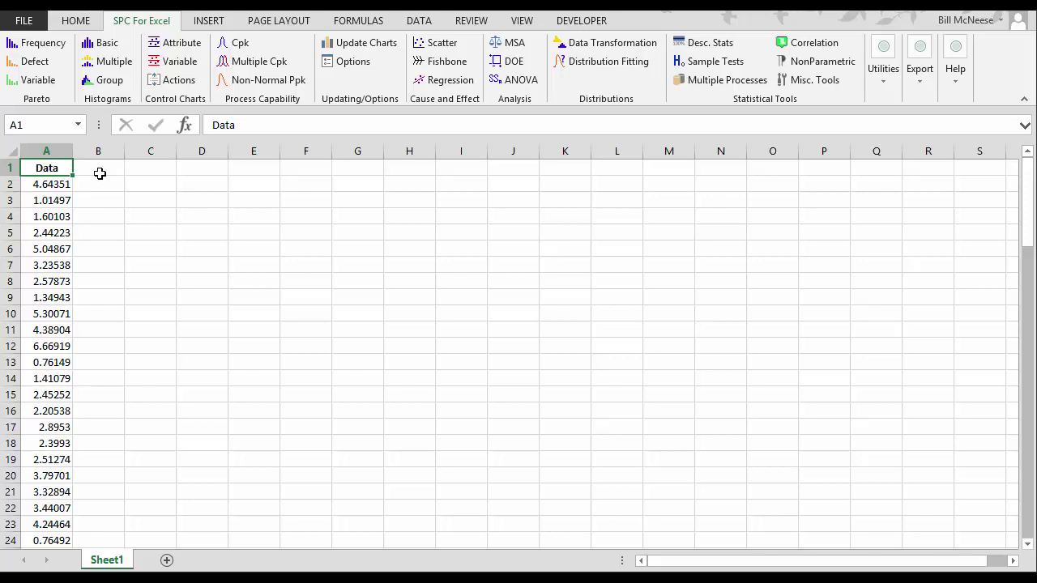
left_click(46, 150)
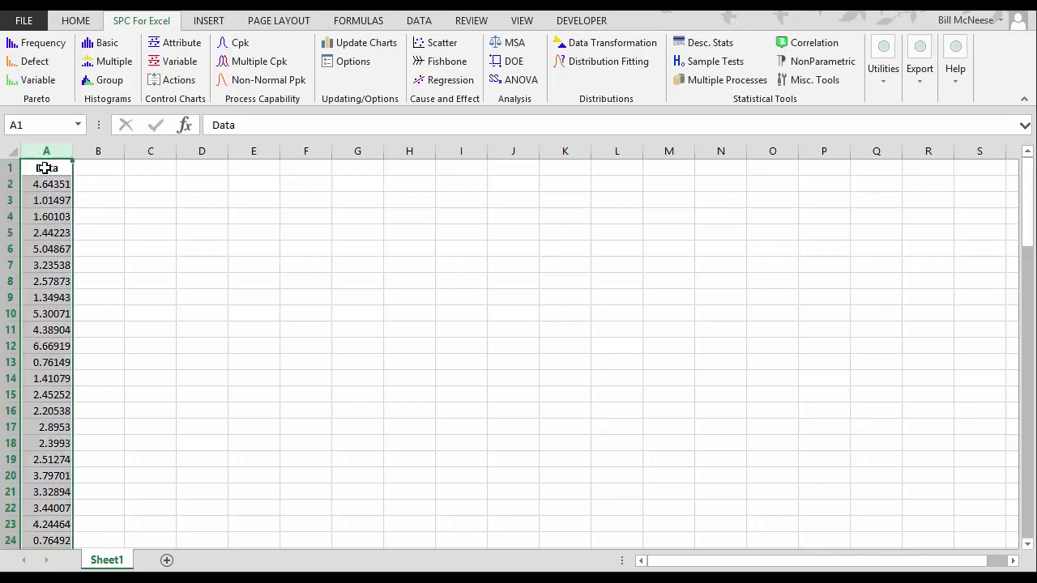
left_click(46, 168)
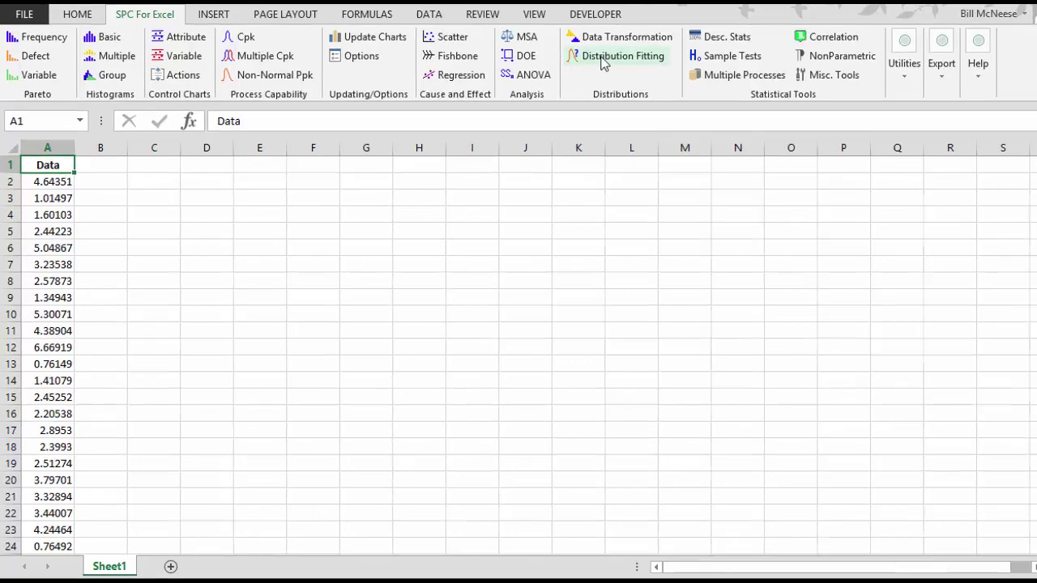
left_click(603, 61)
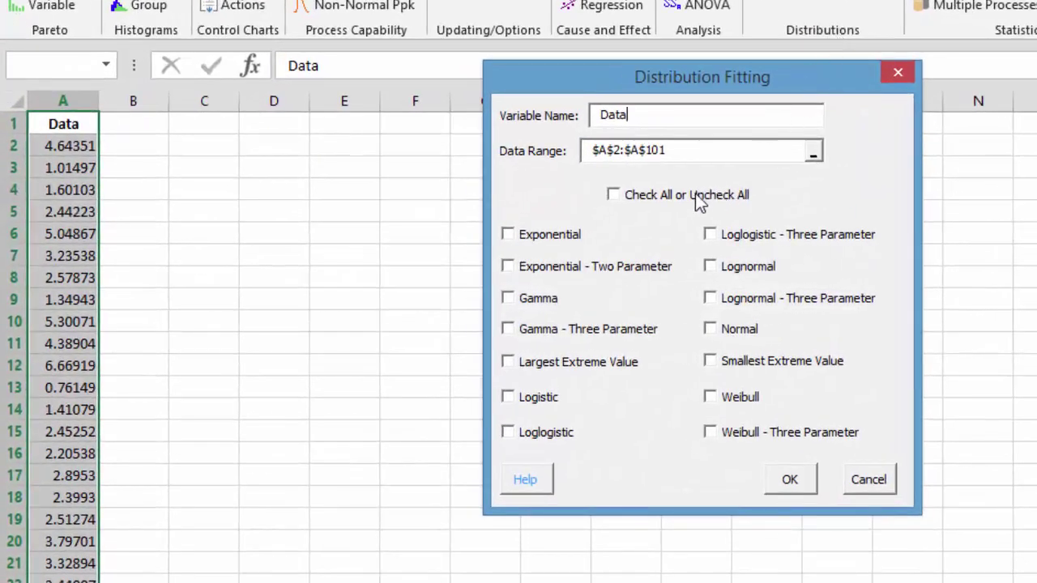
left_click_drag(637, 119, 573, 115)
left_click(673, 151)
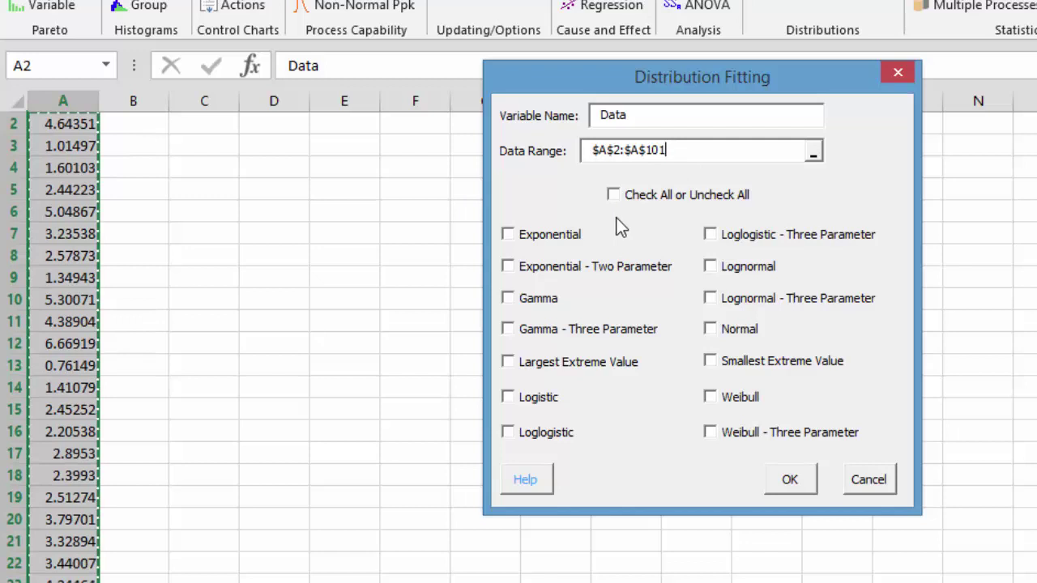
- Include all the listed distributions in the fit and run the analysis
left_click(580, 237)
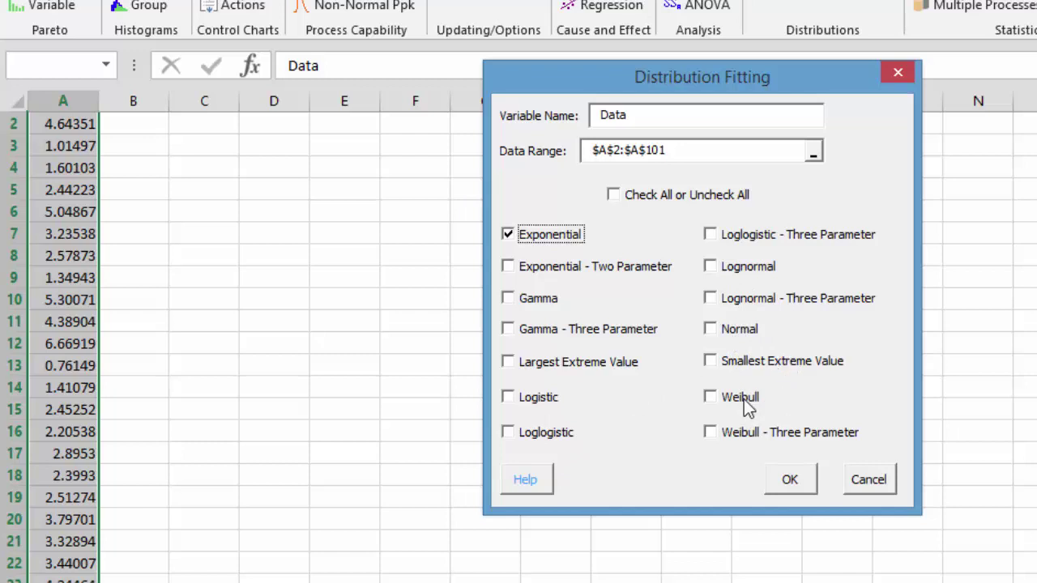
left_click(525, 300)
left_click(532, 334)
left_click(613, 194)
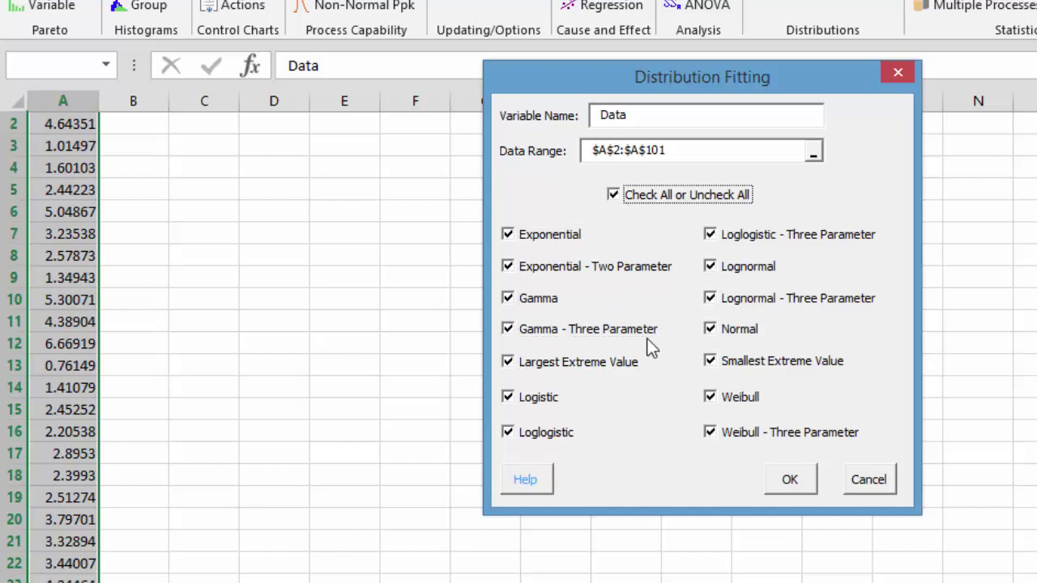
left_click(789, 482)
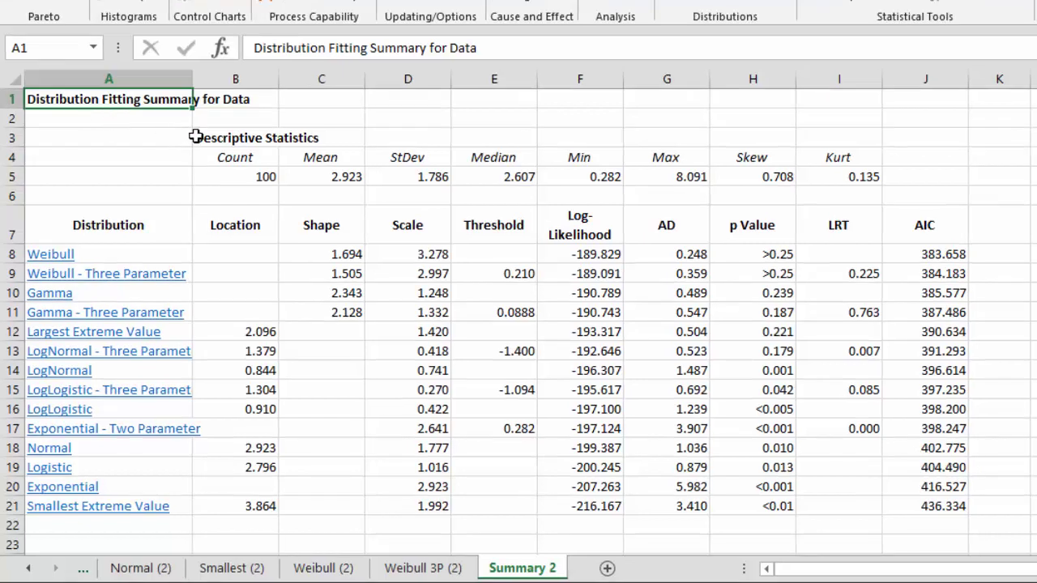
- Review the descriptive statistics in the fitting summary, including the count, mean and standard deviation
left_click(204, 138)
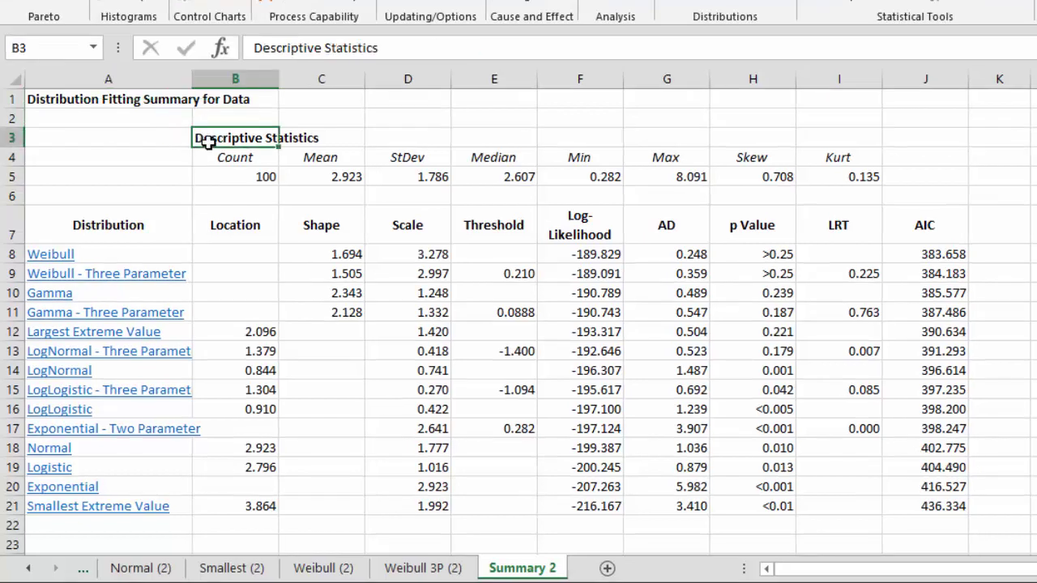
left_click(224, 154)
left_click(359, 158)
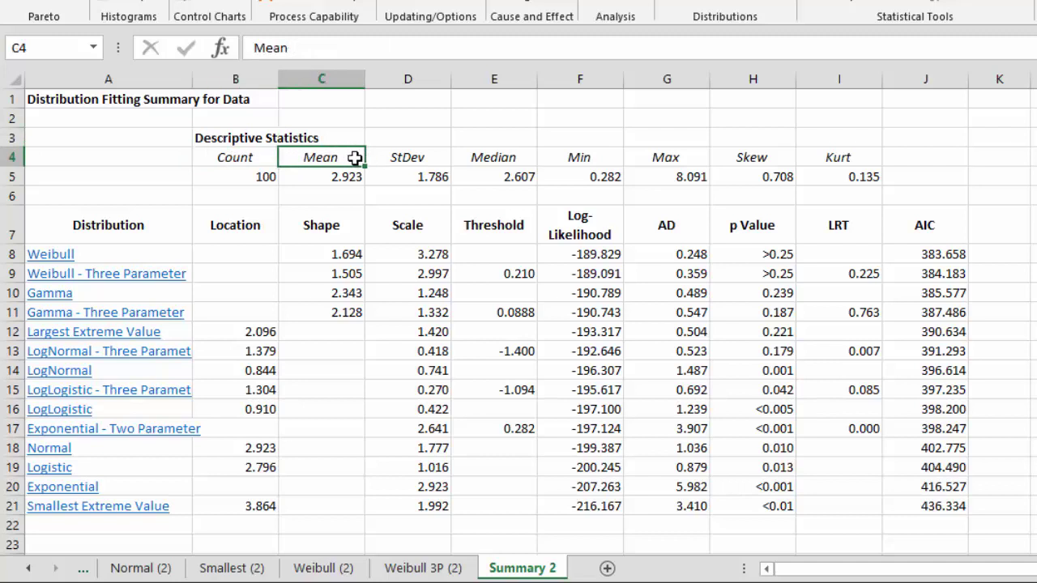
left_click(401, 156)
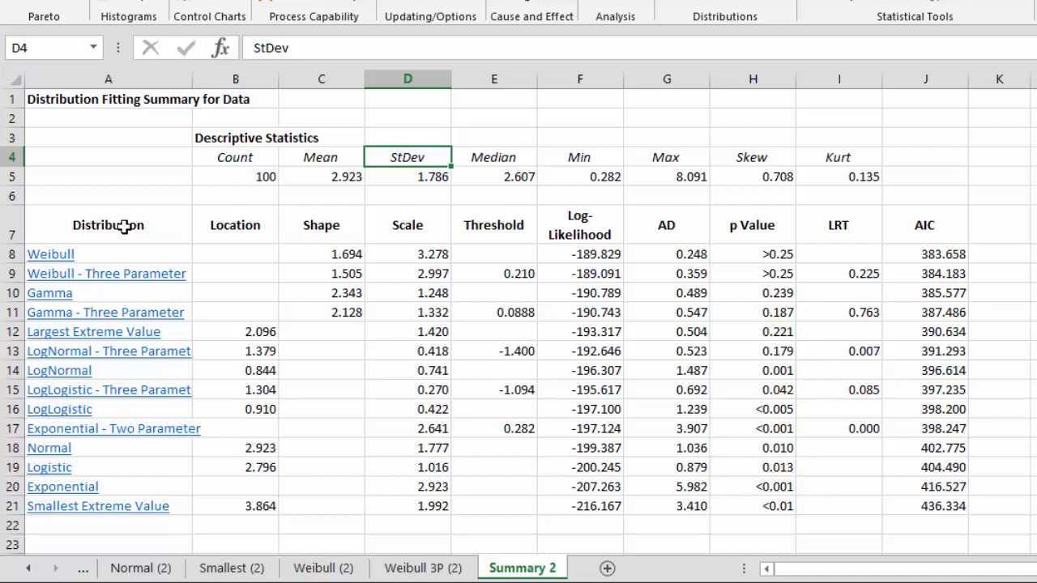
- Examine the table of fitted distributions and its location, shape, scale and threshold parameter columns
left_click_drag(123, 228, 555, 513)
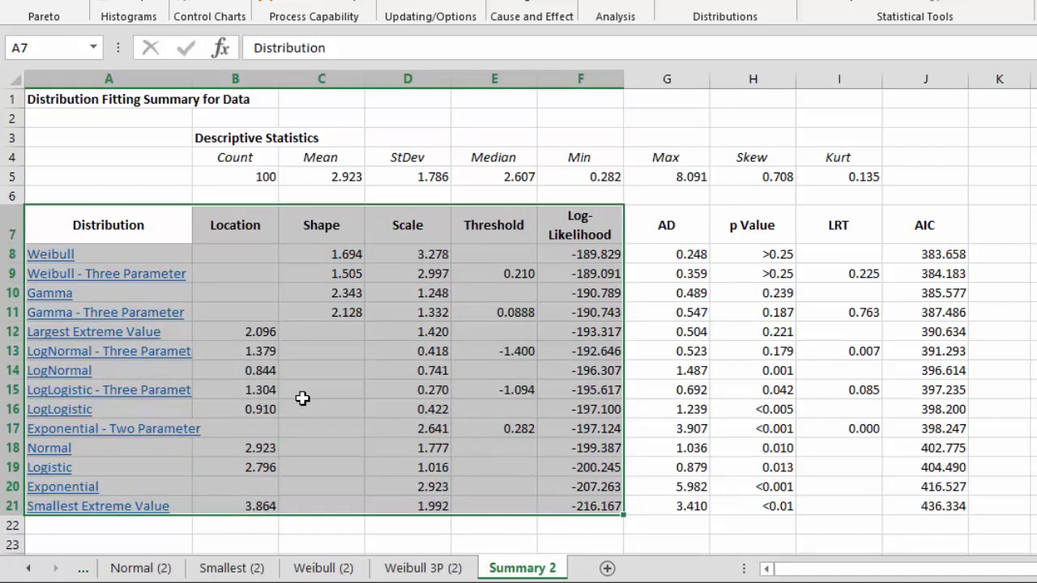
left_click(120, 156)
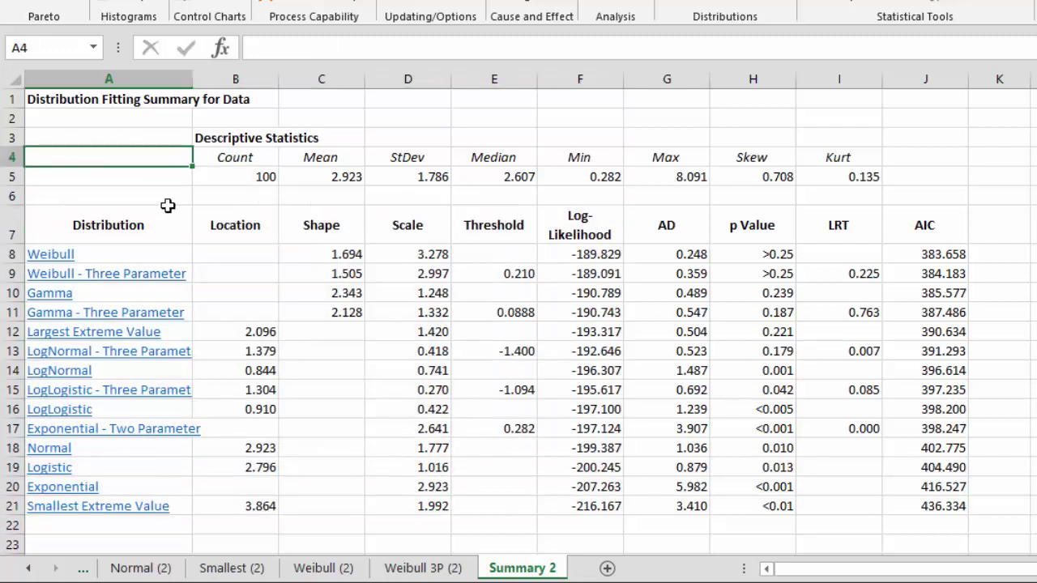
left_click(214, 225)
left_click(299, 225)
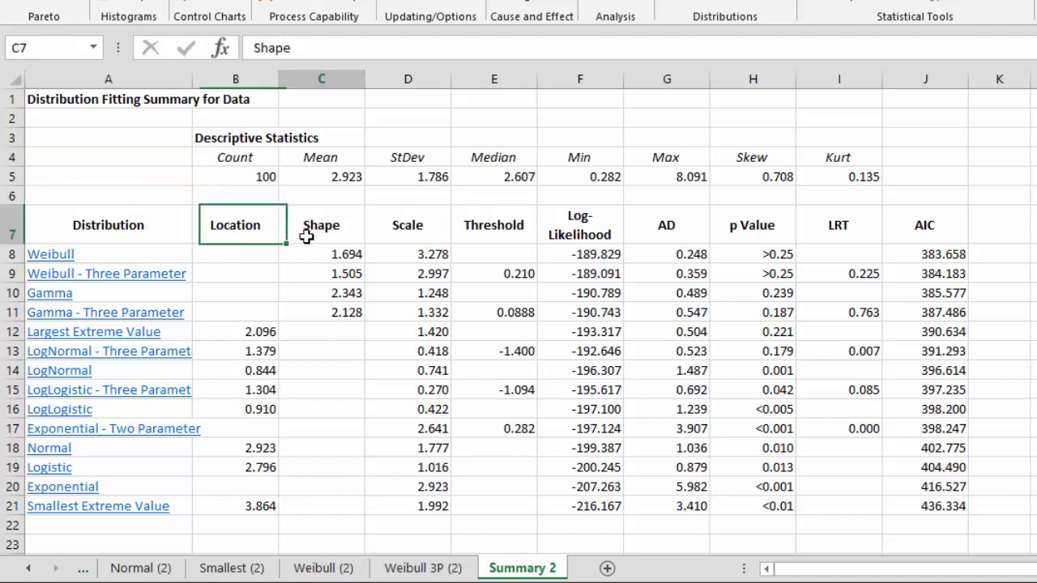
left_click(409, 226)
left_click(481, 225)
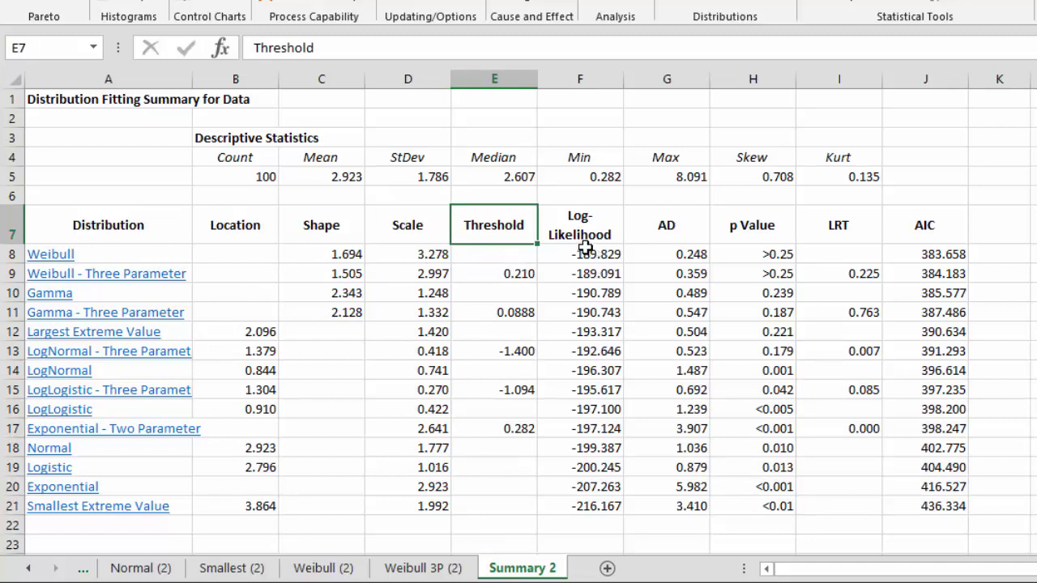
- Compare the log-likelihood, Anderson-Darling (AD) and p values across all the fitted distributions
left_click_drag(586, 251, 589, 499)
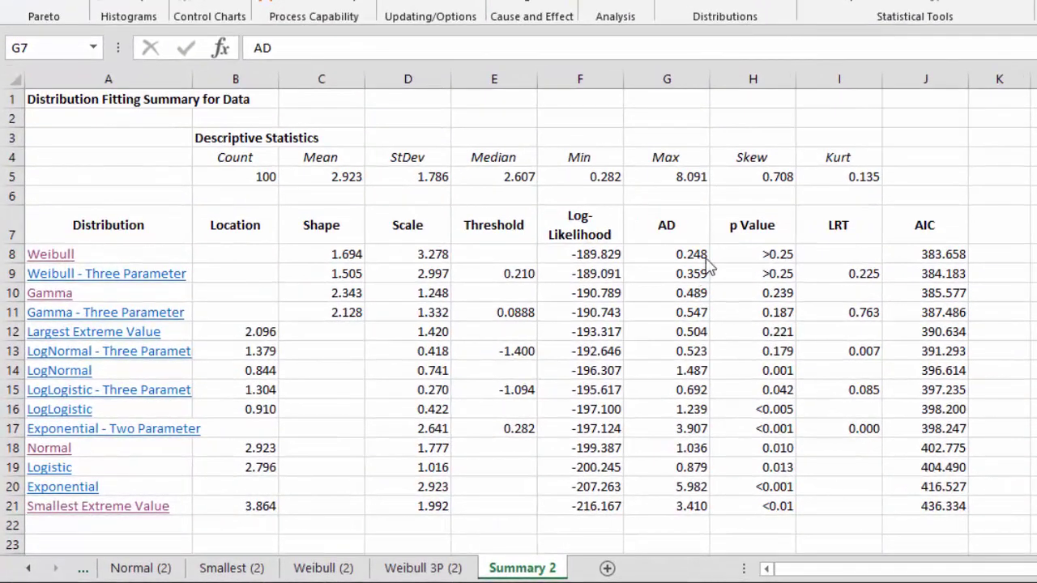
left_click(673, 234)
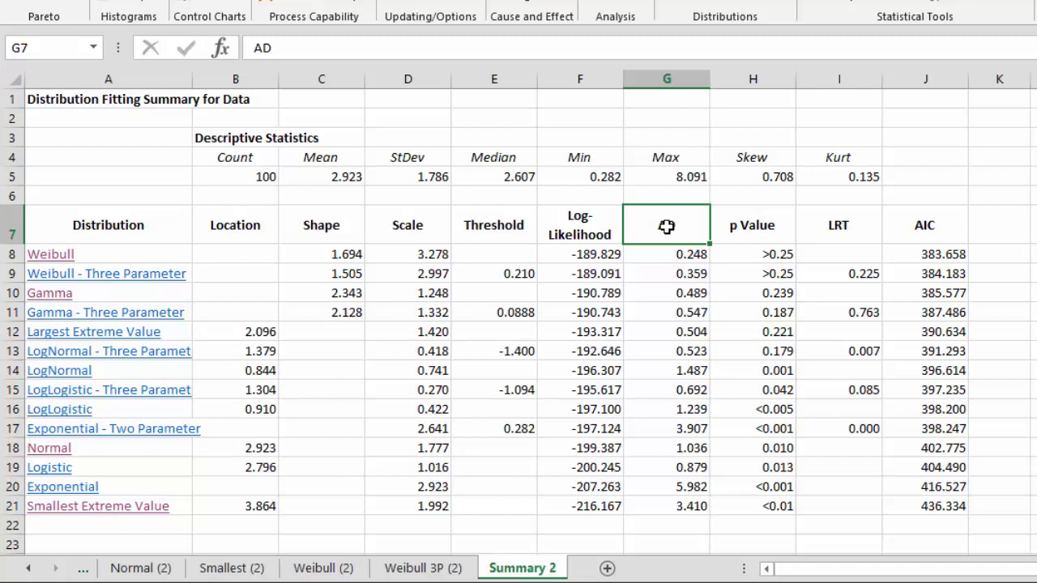
left_click_drag(665, 226, 660, 512)
left_click_drag(736, 232, 746, 509)
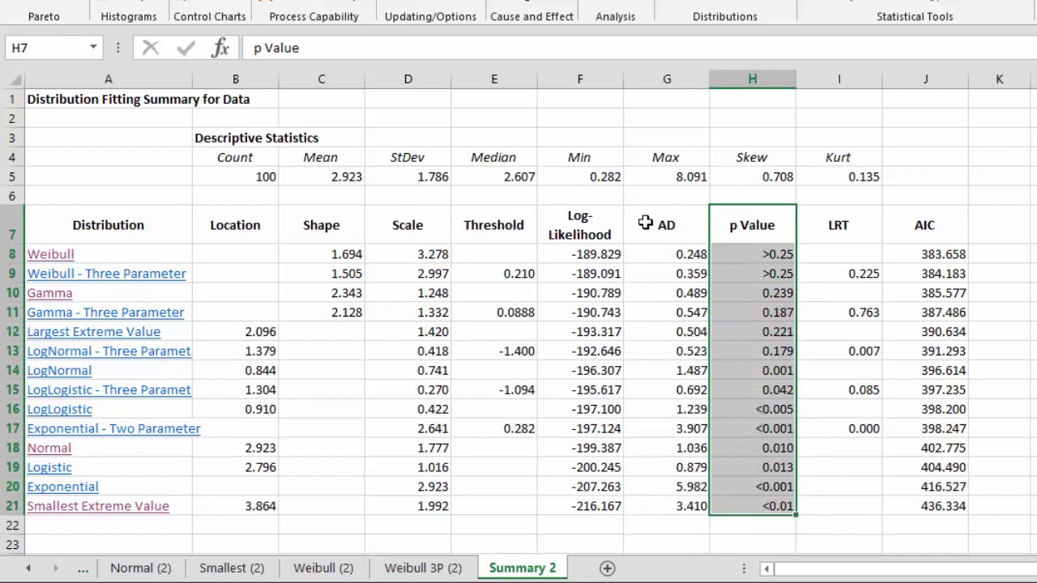
left_click(723, 260)
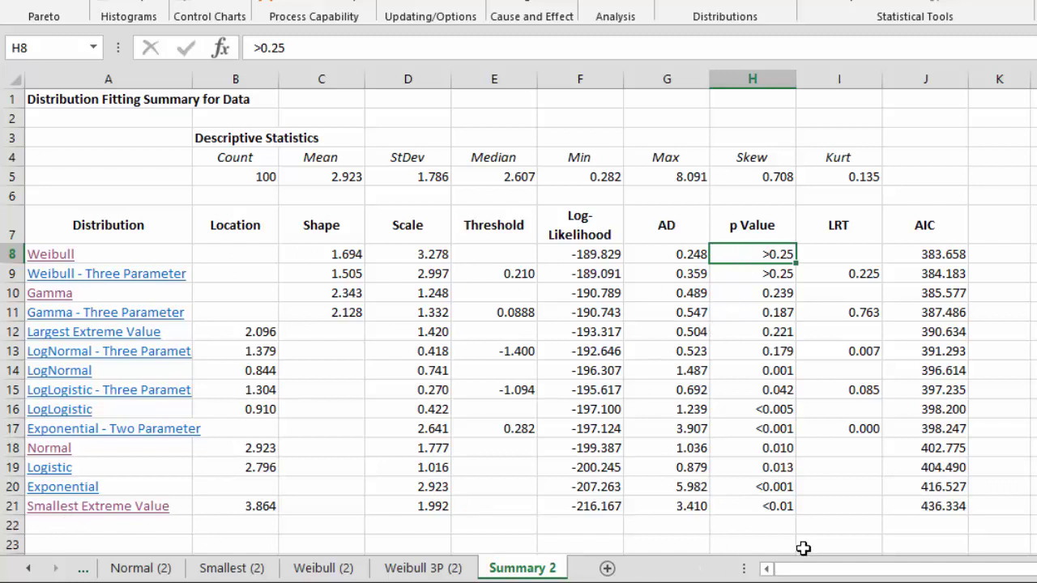
left_click(752, 504)
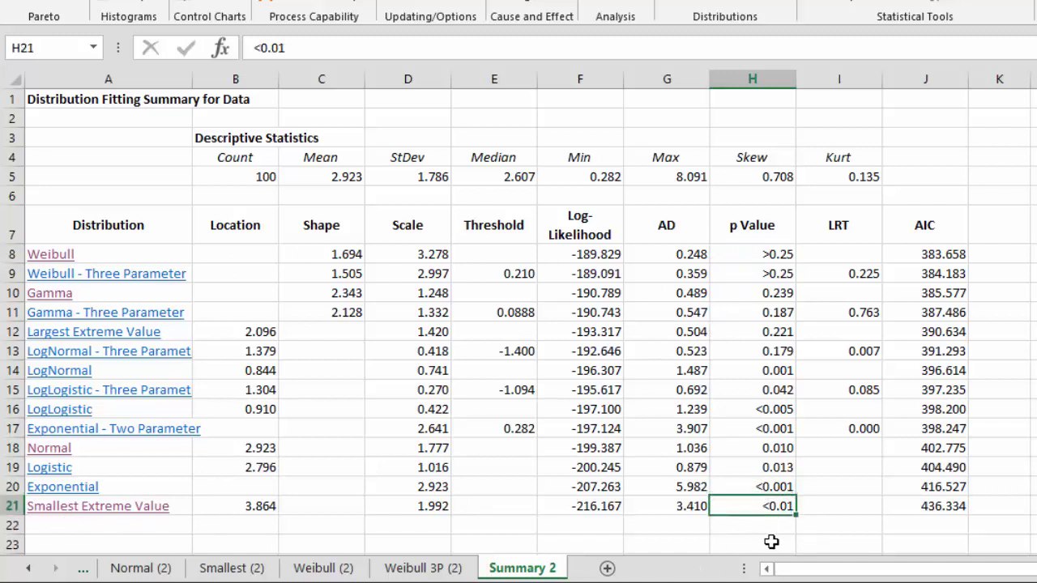
- Examine the LRT column and compare the LogNormal and three-parameter LogNormal fits by their LRT and p values
left_click(812, 235)
left_click_drag(812, 235, 844, 505)
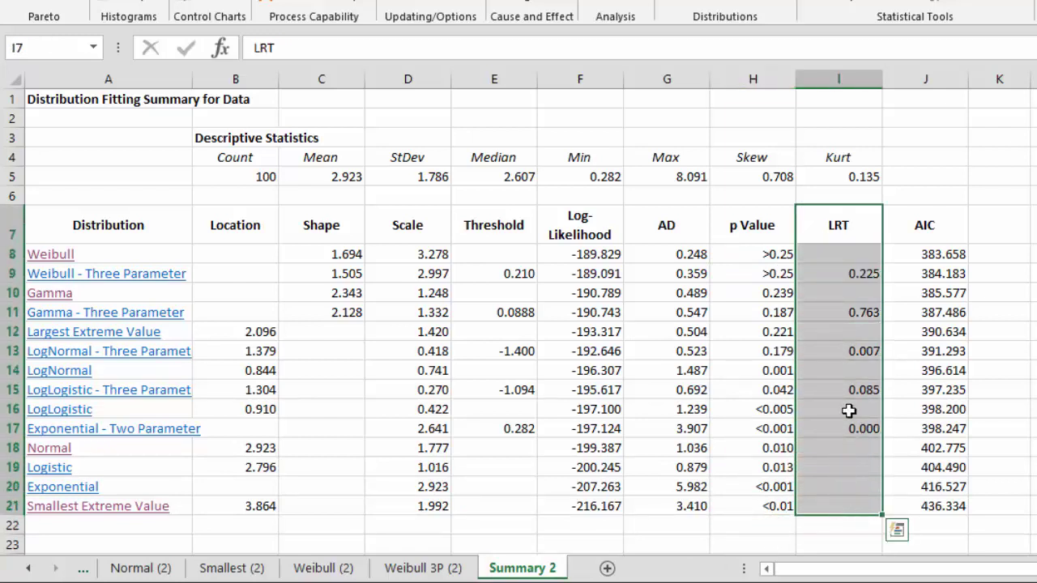
left_click(823, 354)
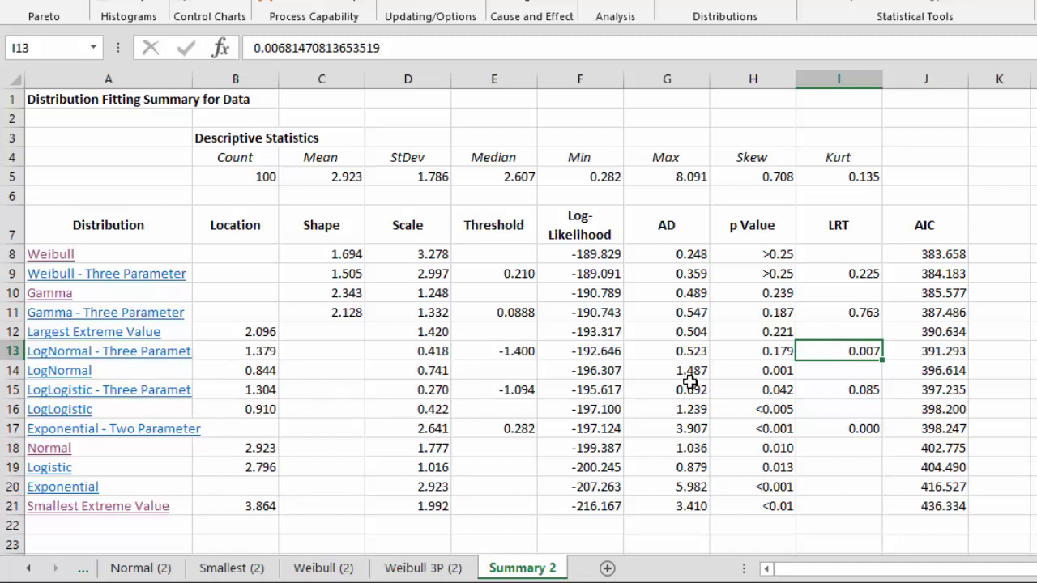
left_click_drag(765, 371, 694, 377)
left_click(762, 370)
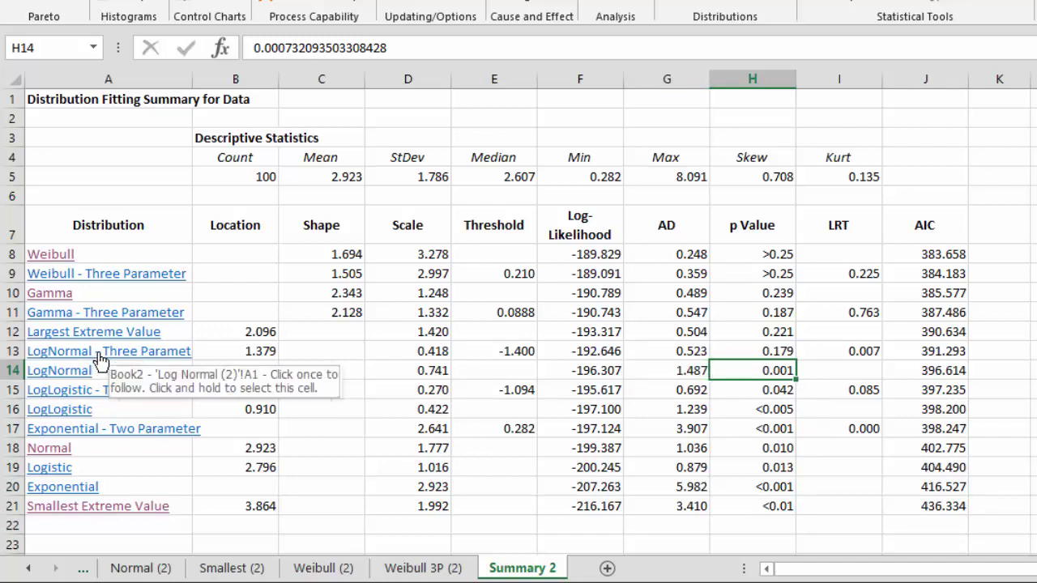
left_click(745, 353)
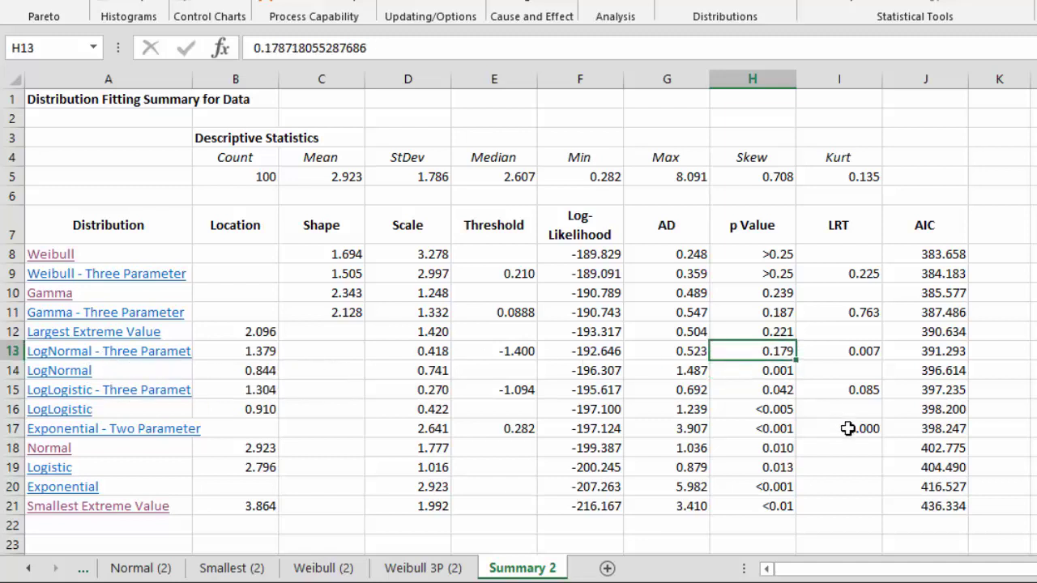
left_click(830, 353)
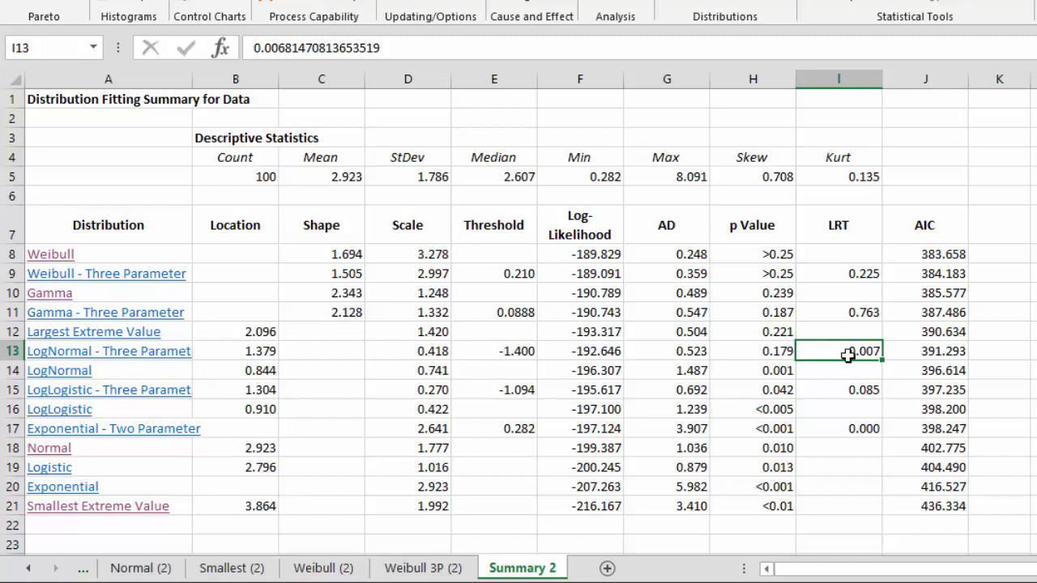
- Examine how the AIC column ranks the distributions, checking it against the log-likelihood column and the Weibull row
left_click(916, 225)
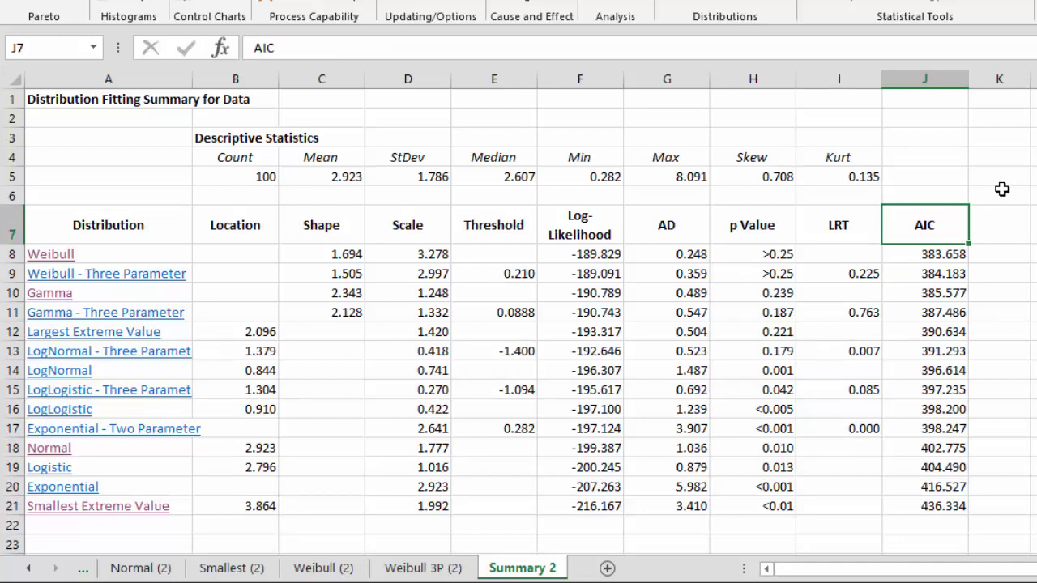
left_click(928, 257)
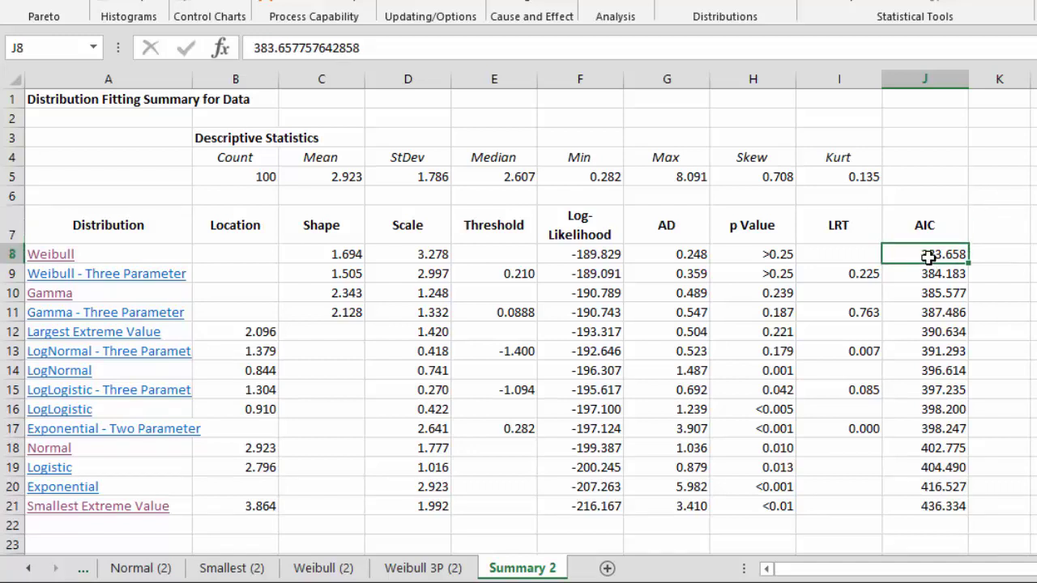
left_click(588, 224)
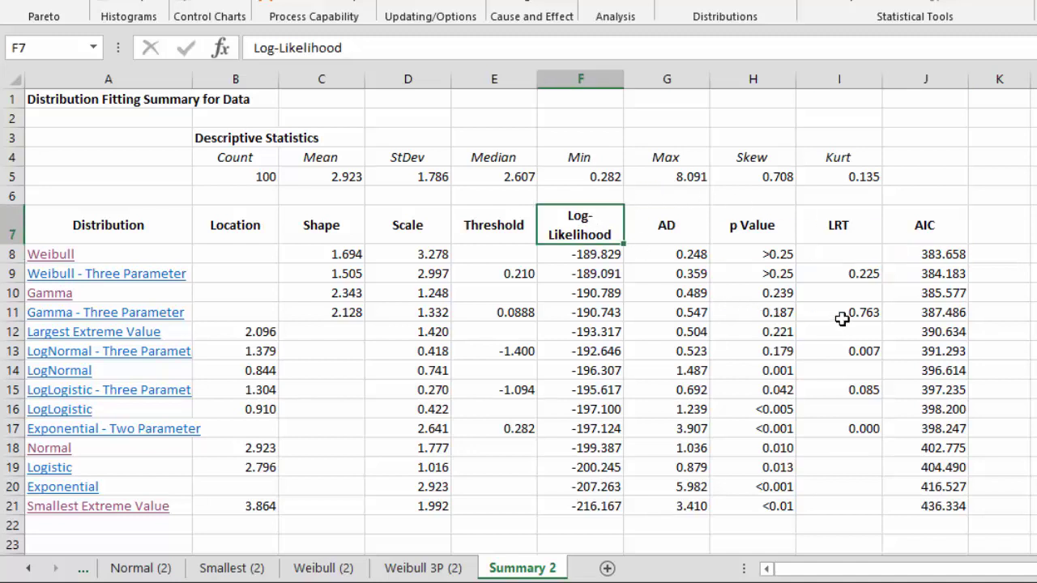
left_click(921, 257)
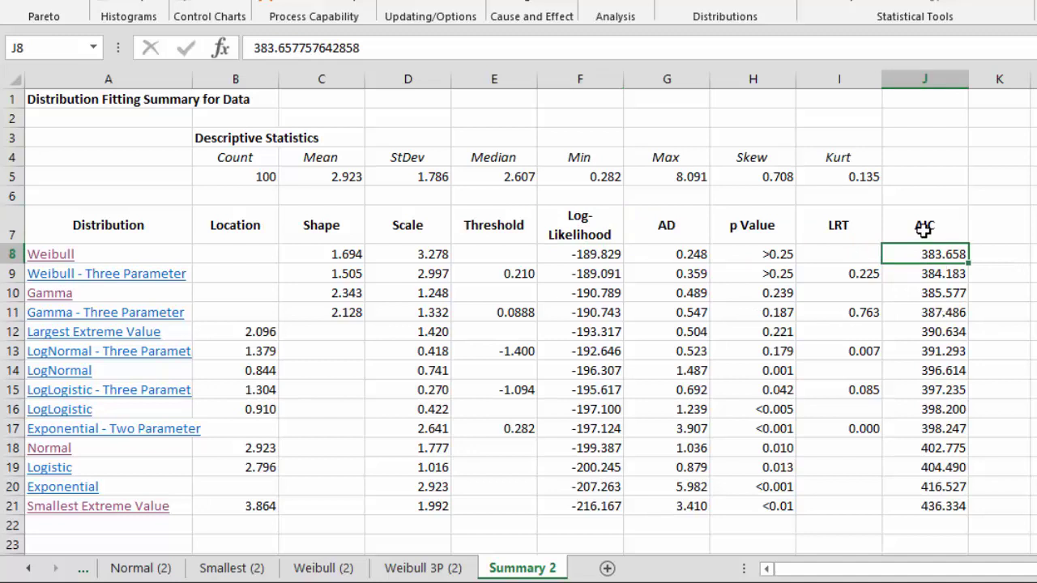
left_click(924, 229)
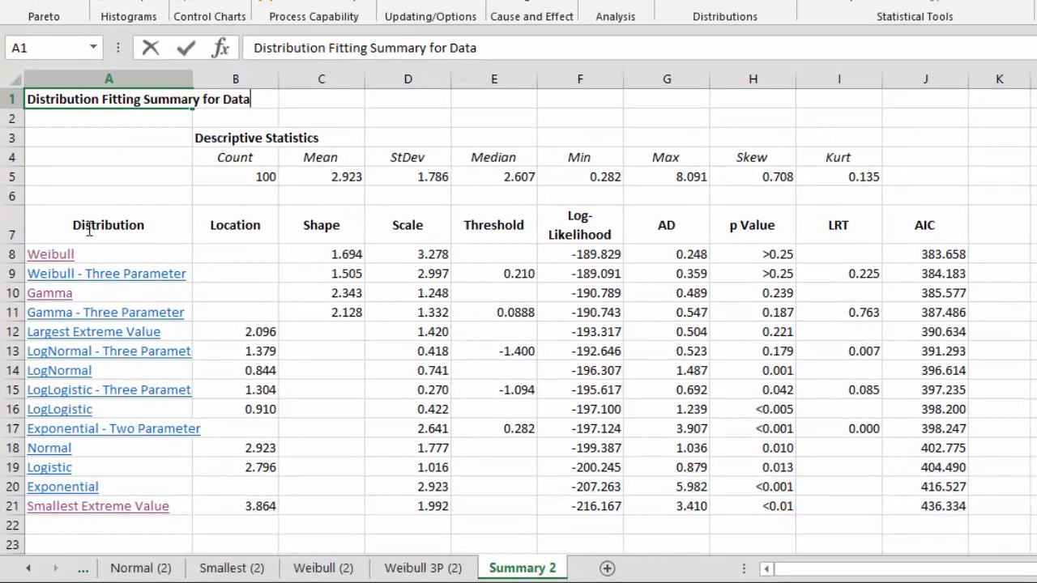
left_click(85, 227)
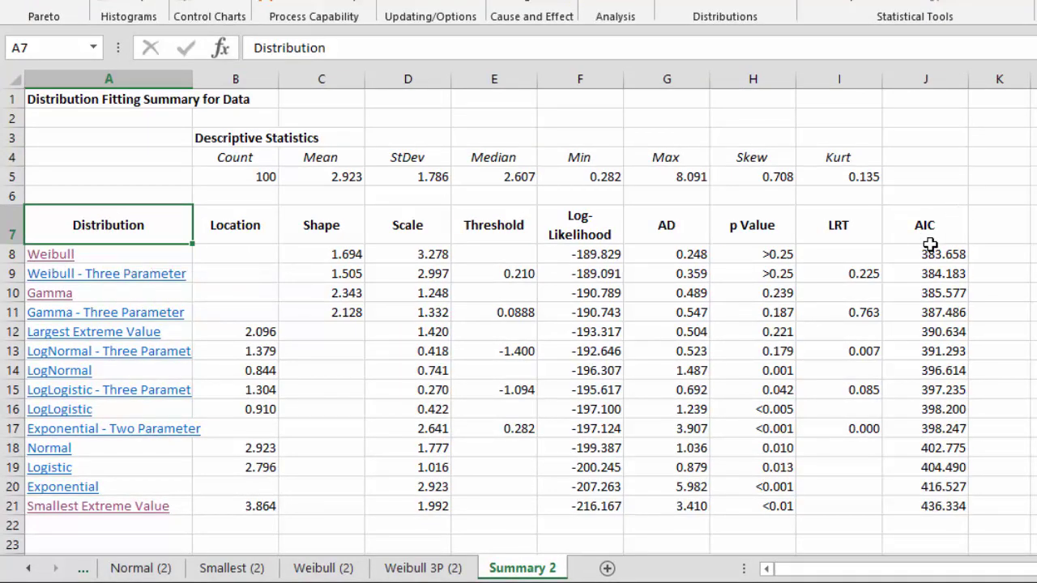
- Open the Weibull distribution's detailed results, review its statistics, histogram and P-P plot, and return to the summary
left_click(62, 259)
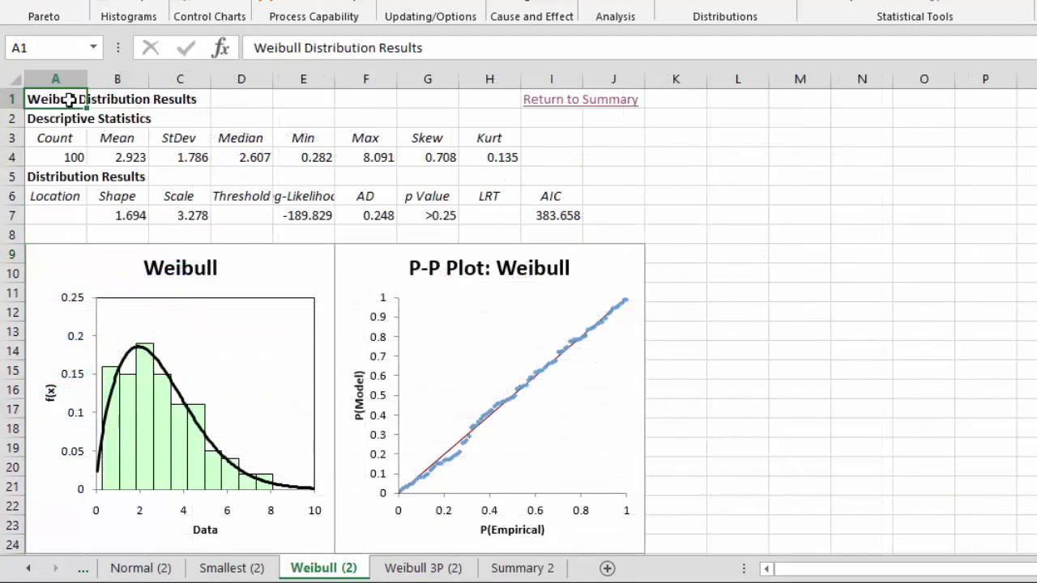
left_click_drag(51, 118, 480, 151)
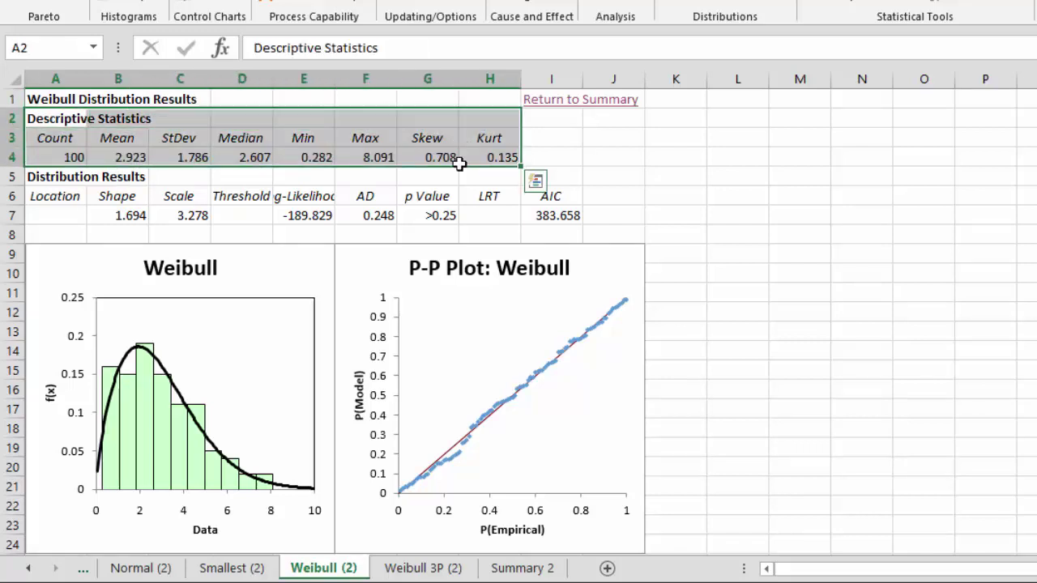
left_click(65, 213)
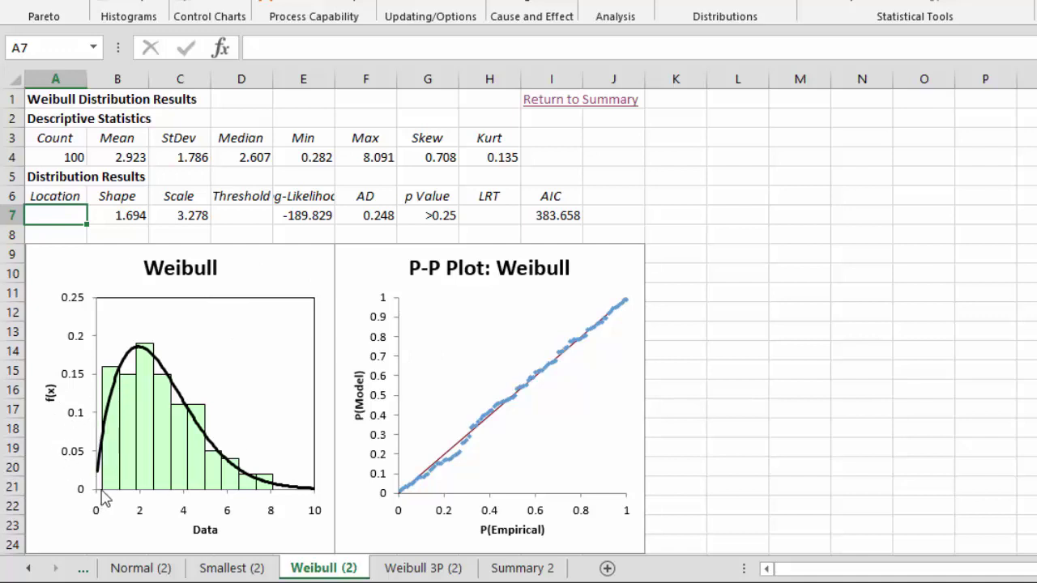
mouse_move(104, 492)
mouse_move(296, 489)
left_click(540, 105)
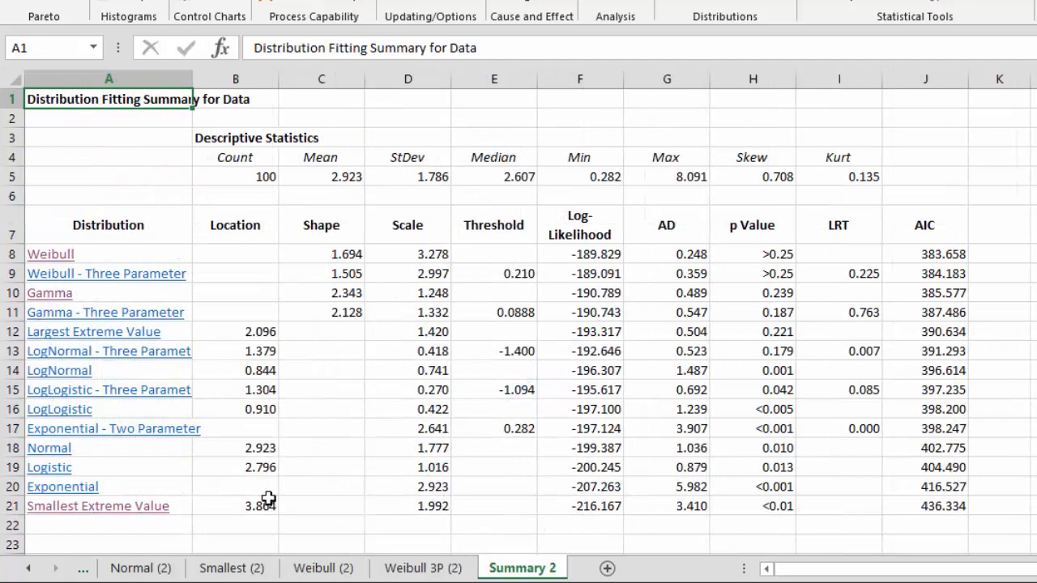
- Review the detailed results and P-P plots of the Smallest Extreme Value fit, including its p value, and the Normal fit, returning to the summary after each
left_click(50, 514)
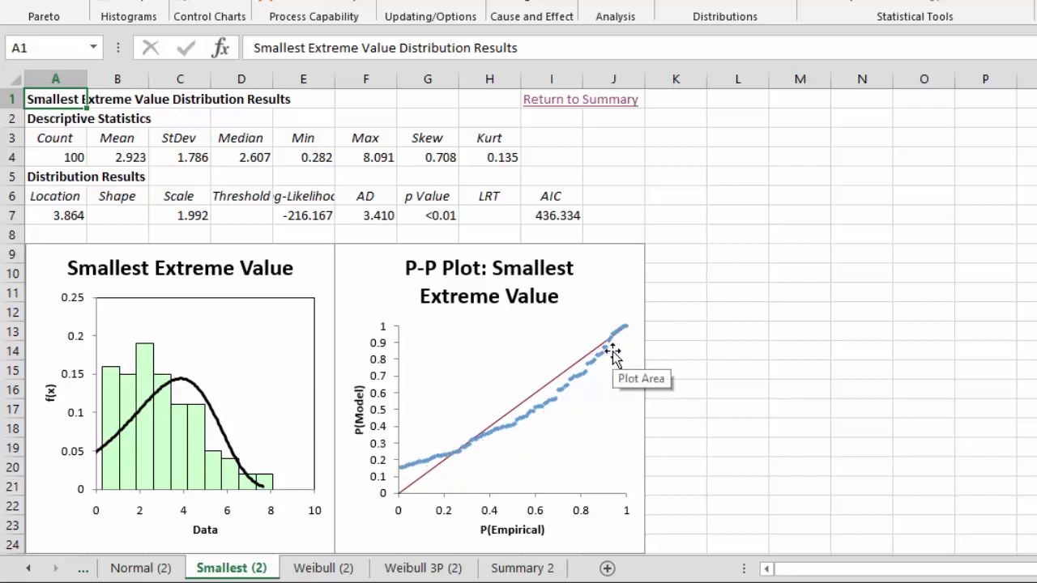
left_click(434, 215)
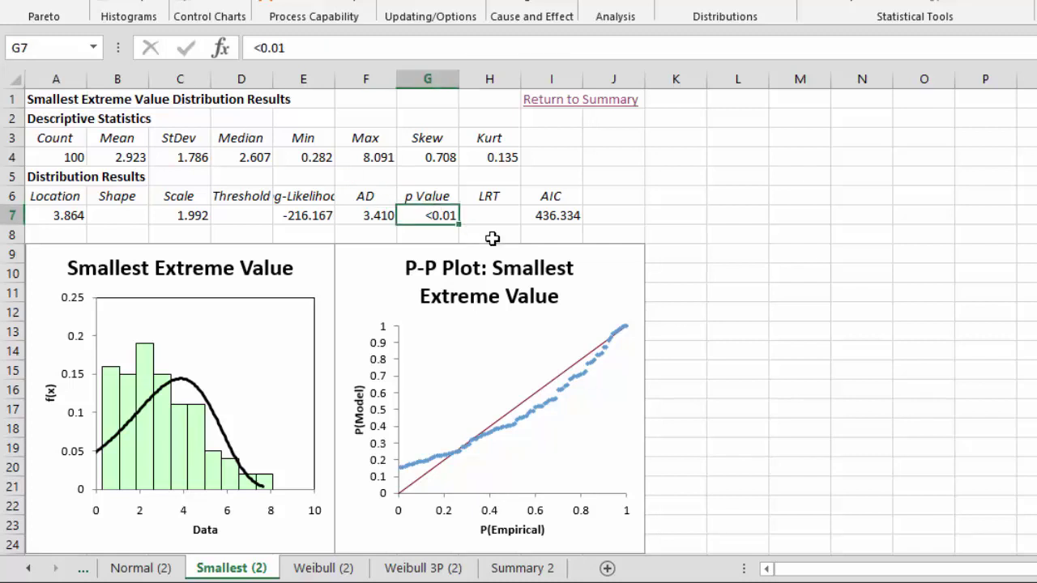
left_click(575, 106)
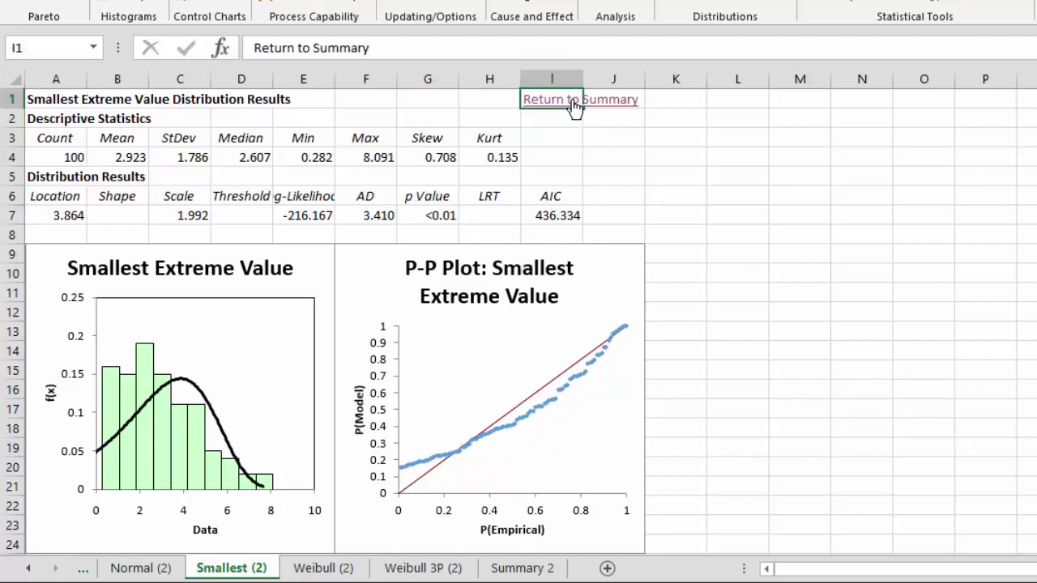
left_click(574, 106)
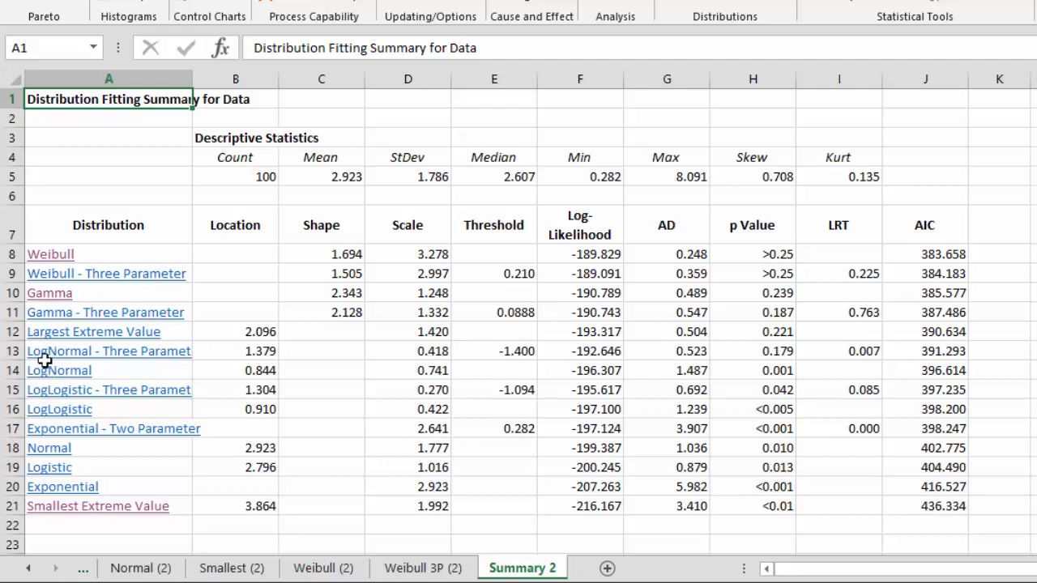
left_click(43, 450)
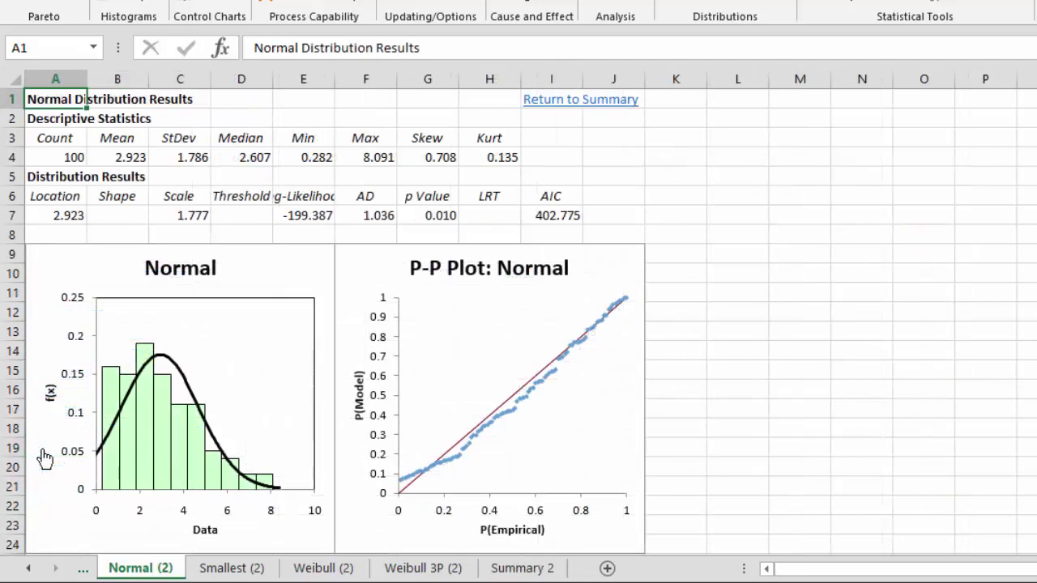
left_click(559, 107)
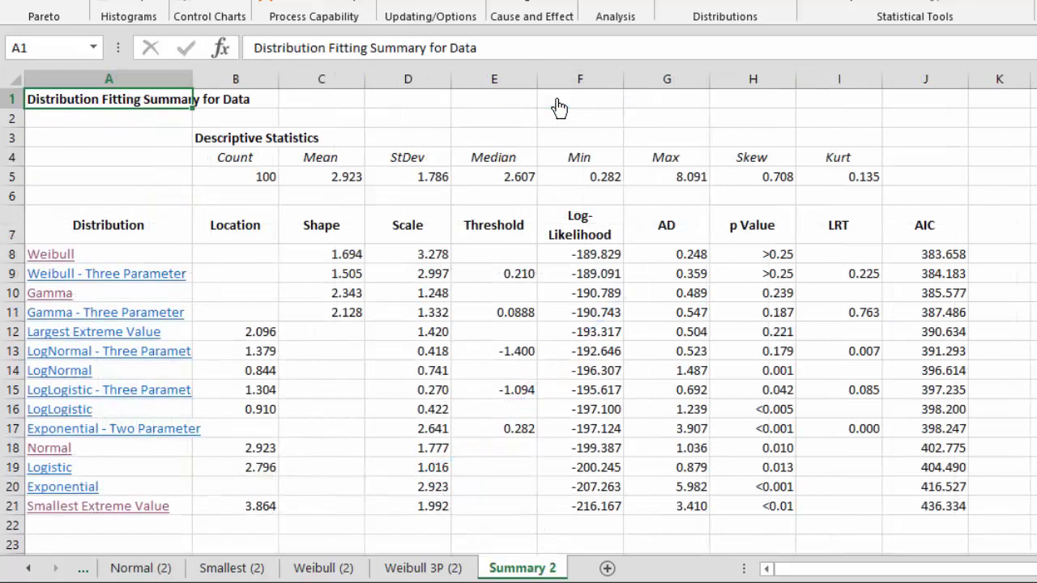